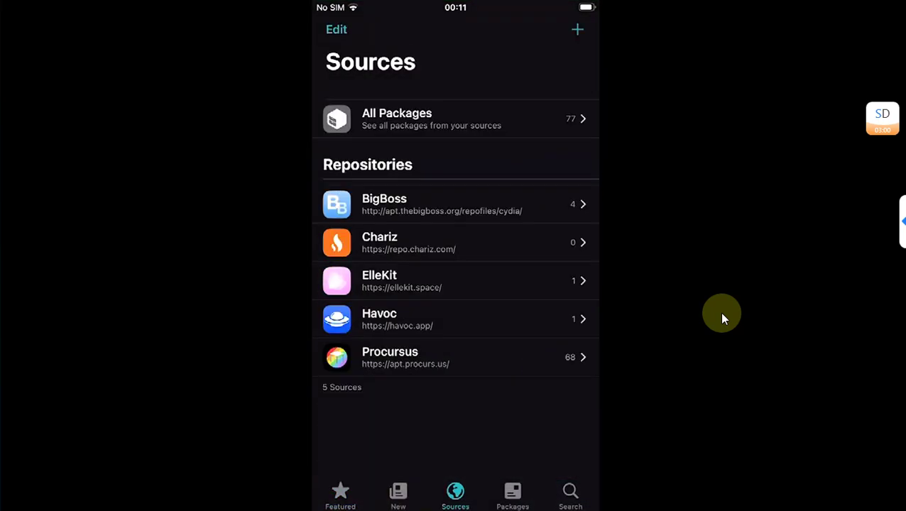
Open the Havoc repository from Sileo's Sources list
click(436, 294)
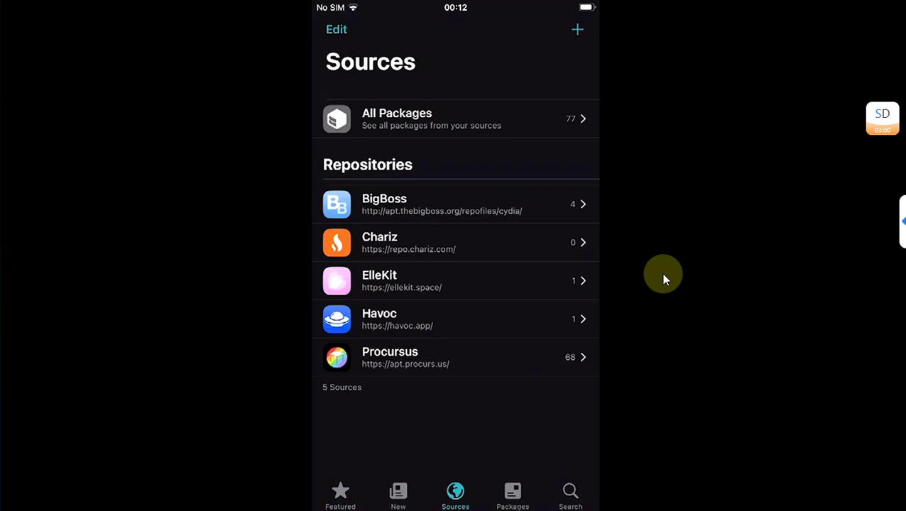
Search Havoc's All Categories package list for 'Cran'
click(414, 331)
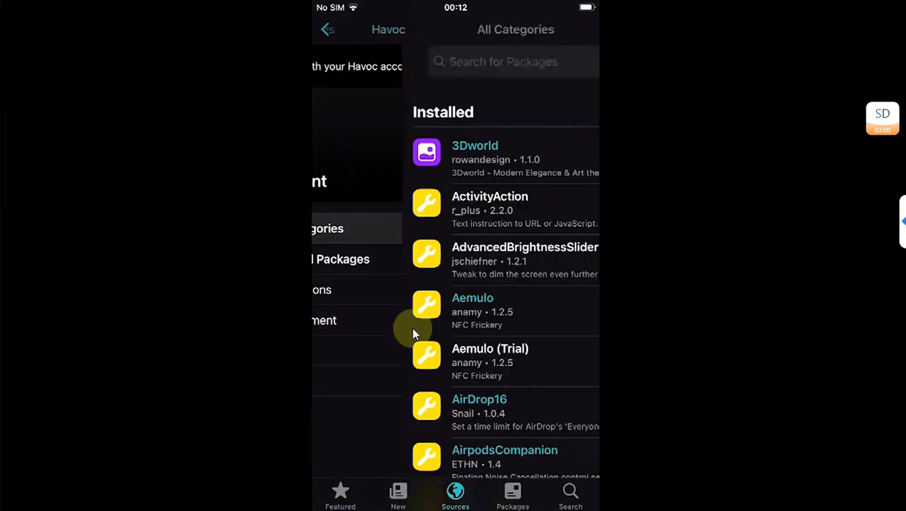
text(Cra)
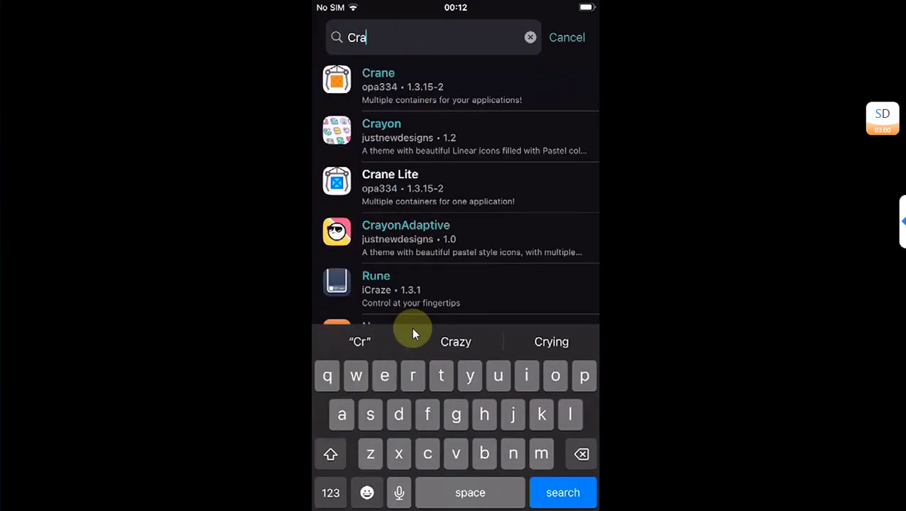
text(n)
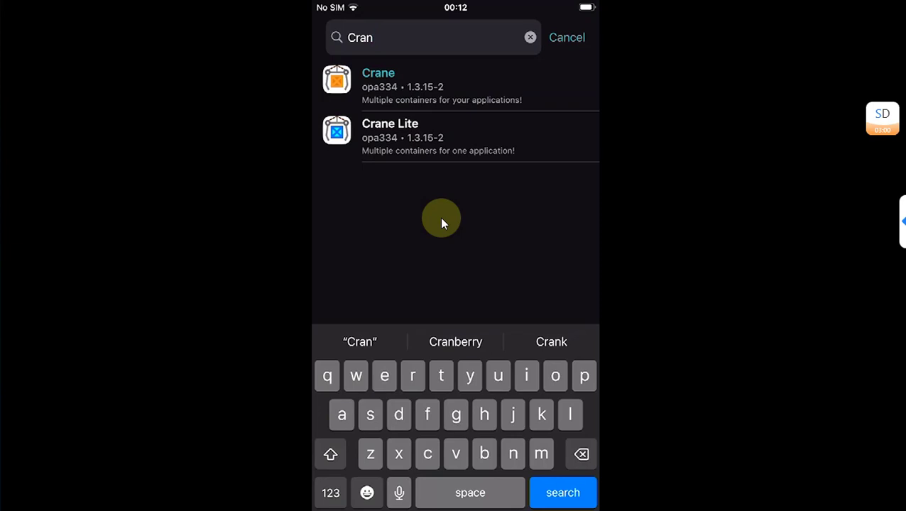
Open the Crane Lite package page and scroll through its details
click(388, 136)
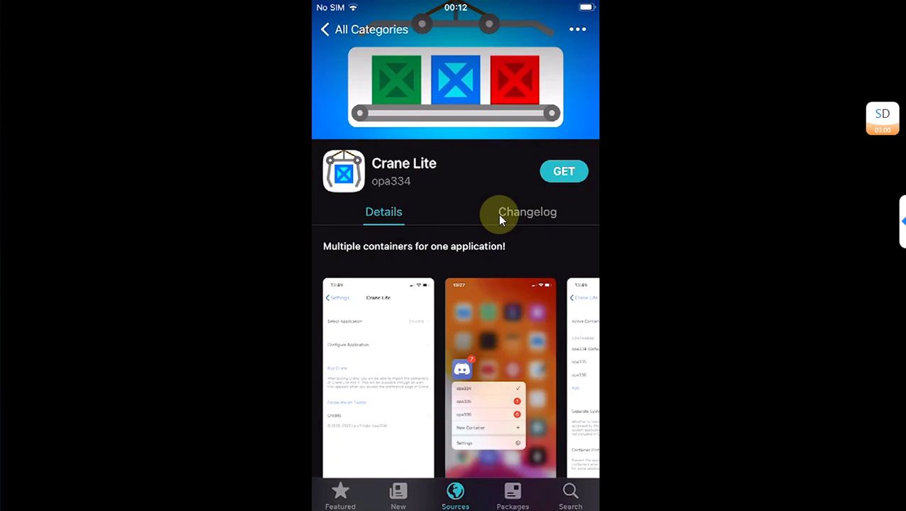
scroll(499, 217, down, 3)
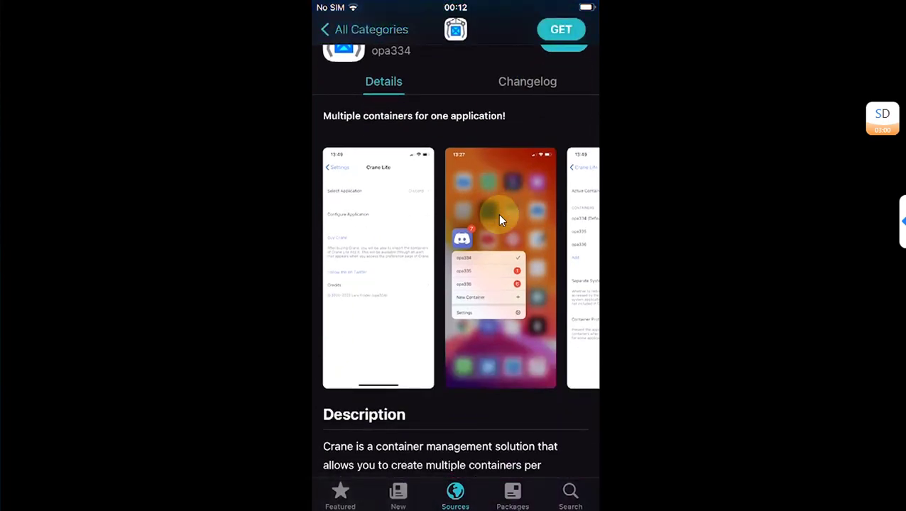
scroll(499, 220, up, 1)
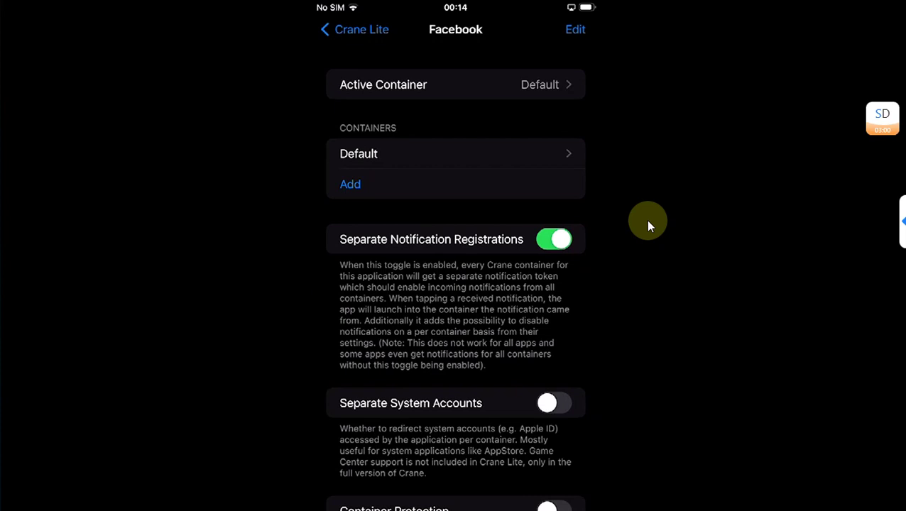
Add Facebook containers named 1, 2 and 3 under Crane Lite's Containers list
click(446, 194)
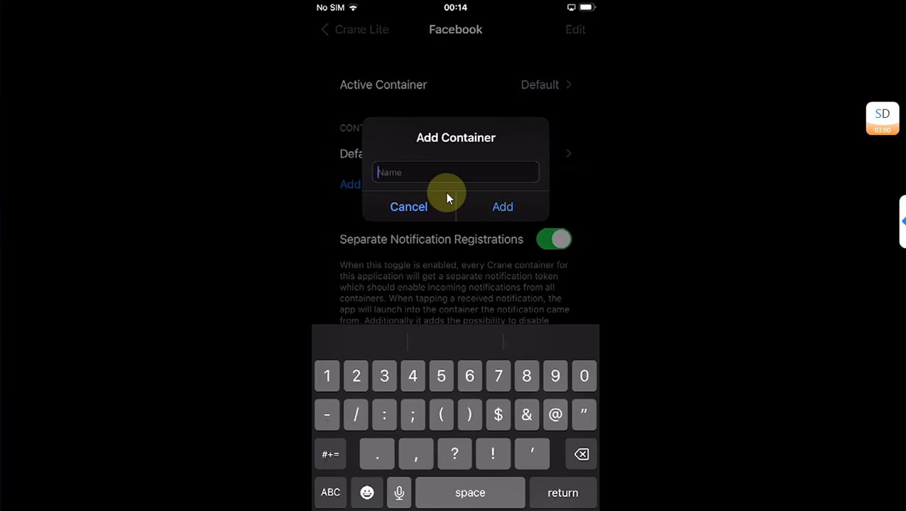
text(1)
key(Return)
click(447, 195)
text(2)
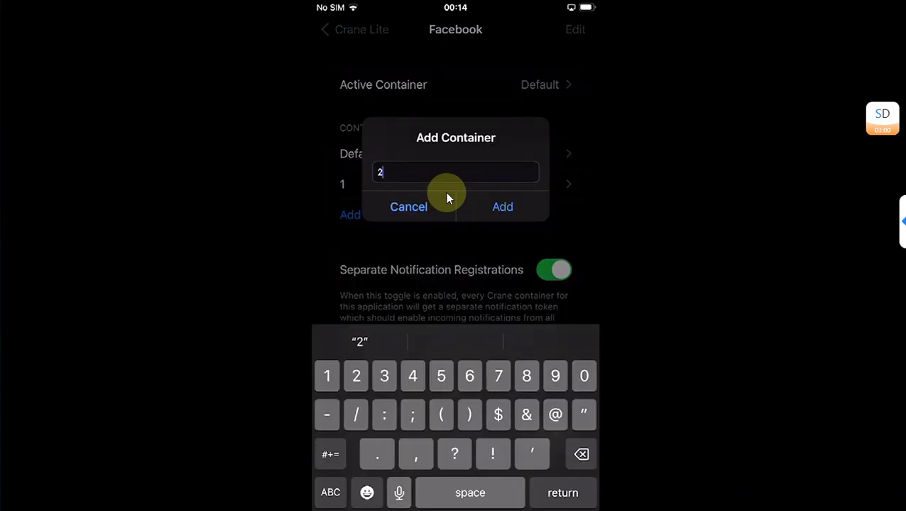
key(Return)
click(445, 192)
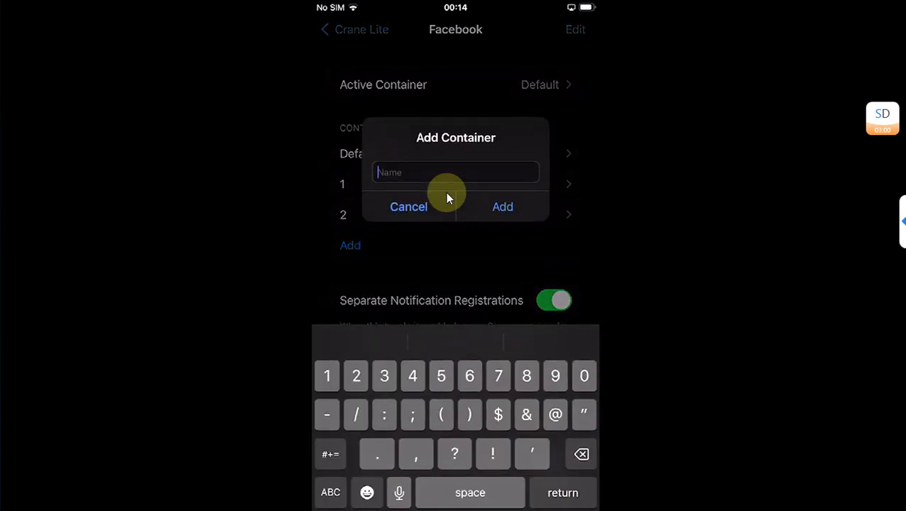
text(3)
key(Return)
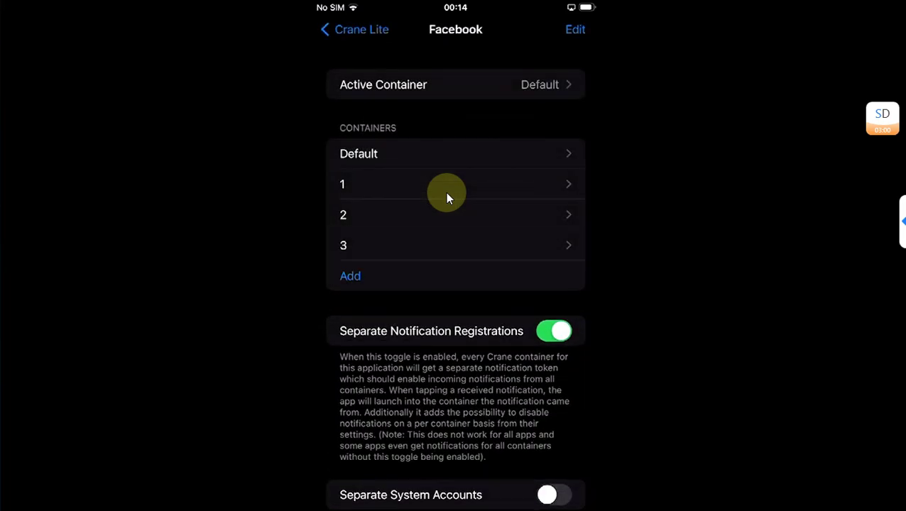
scroll(446, 193, down, 3)
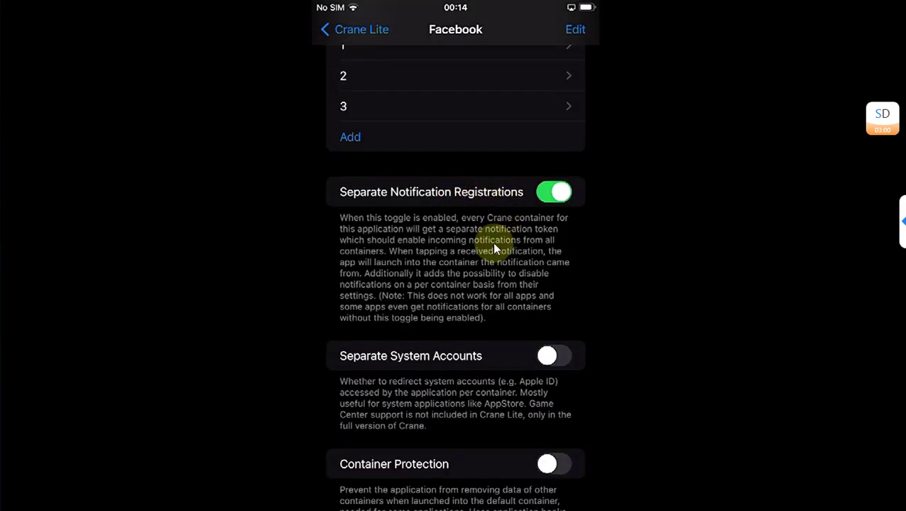
scroll(495, 248, down, 3)
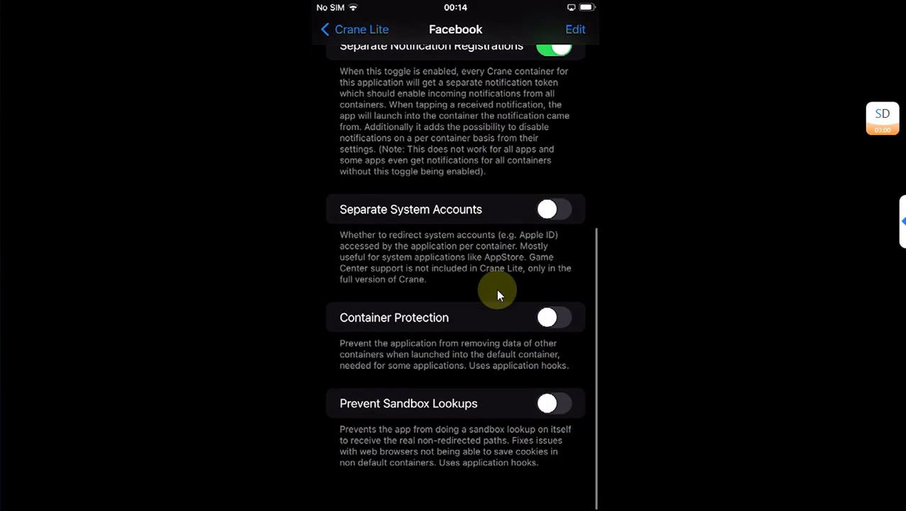
Long-press Facebook on the Home Screen and switch it to container 1
mouse_move(477, 357)
mouse_down()
mouse_move(700, 294)
mouse_move(500, 317)
mouse_up()
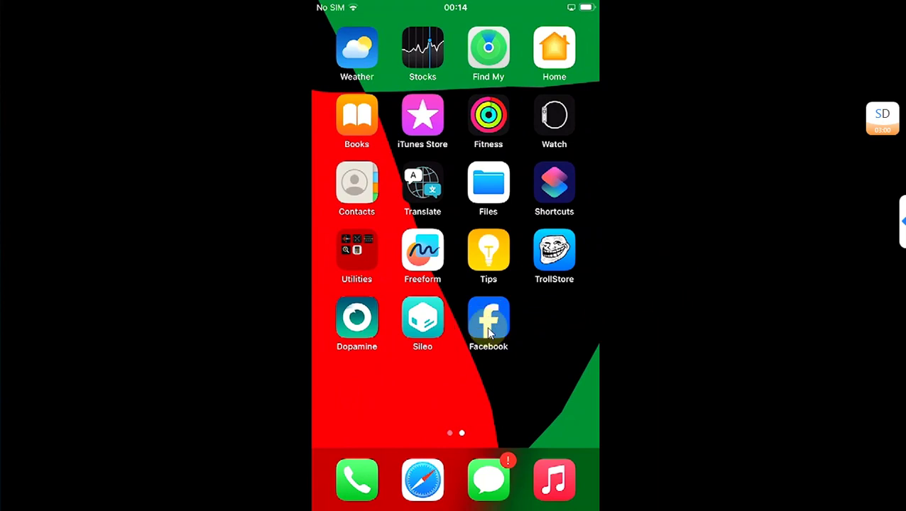
click(486, 327)
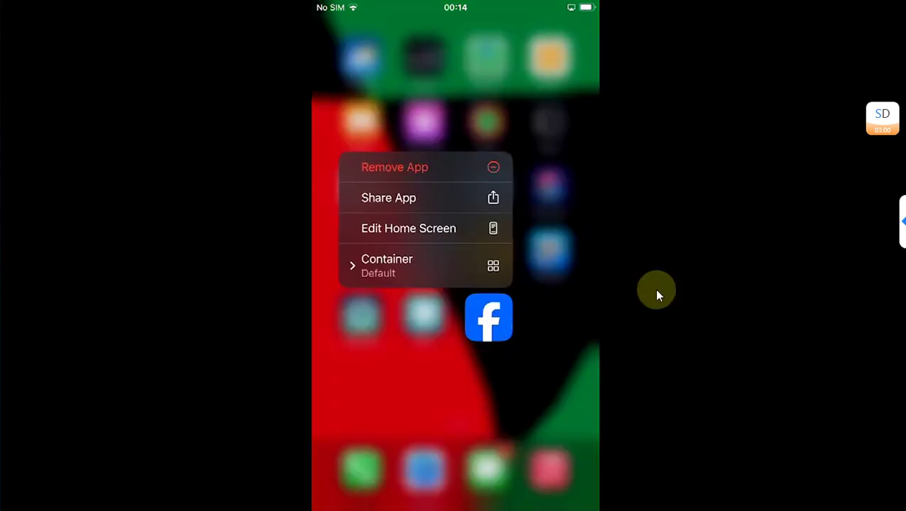
click(399, 274)
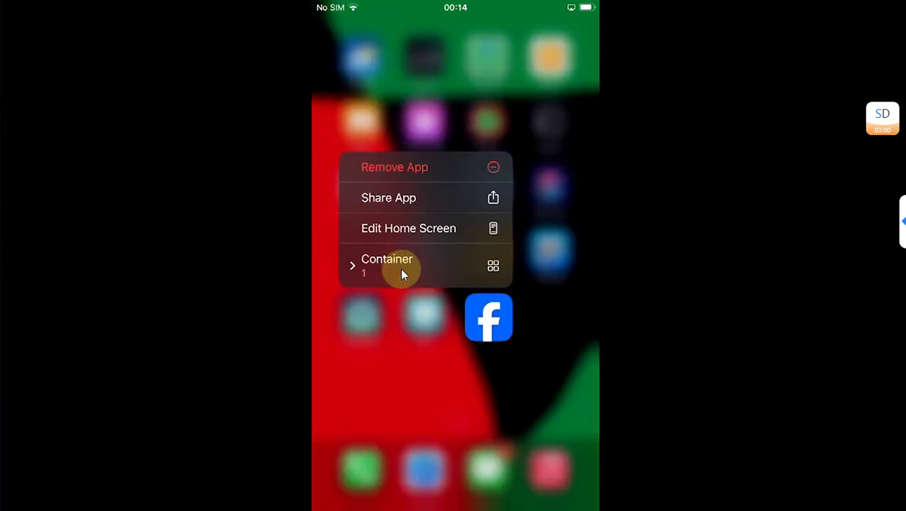
click(401, 274)
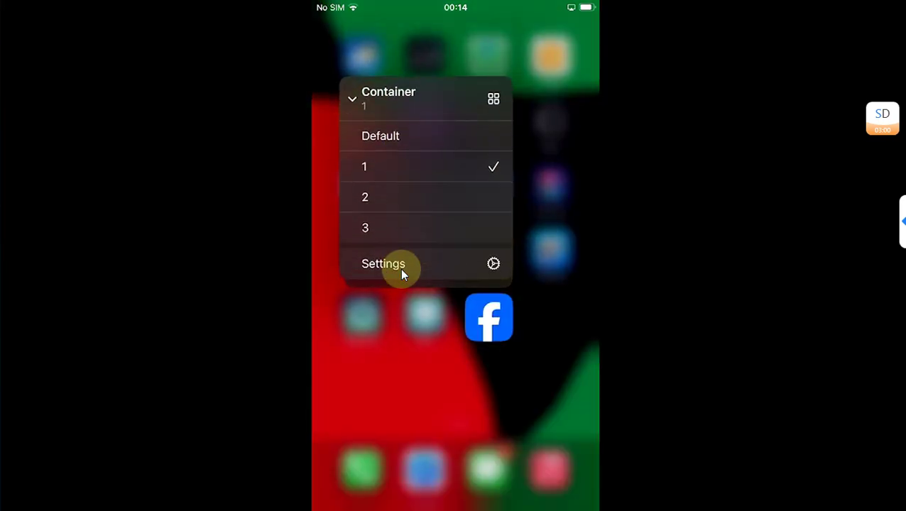
click(423, 219)
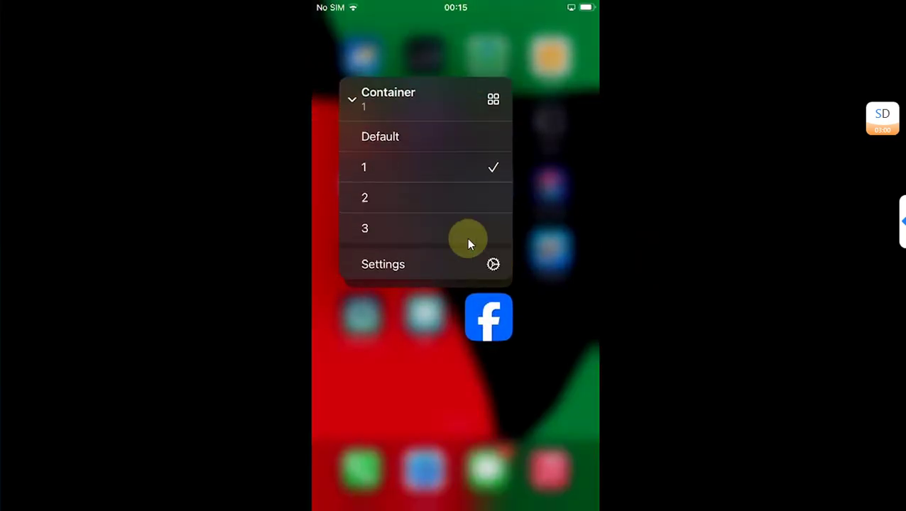
Remove container 2 in Facebook's Crane Lite settings, then go back home
click(403, 265)
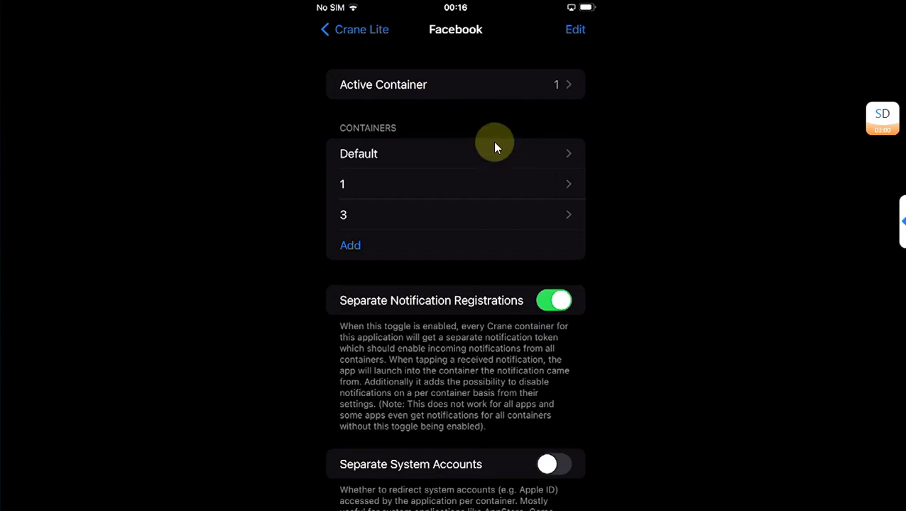
click(449, 123)
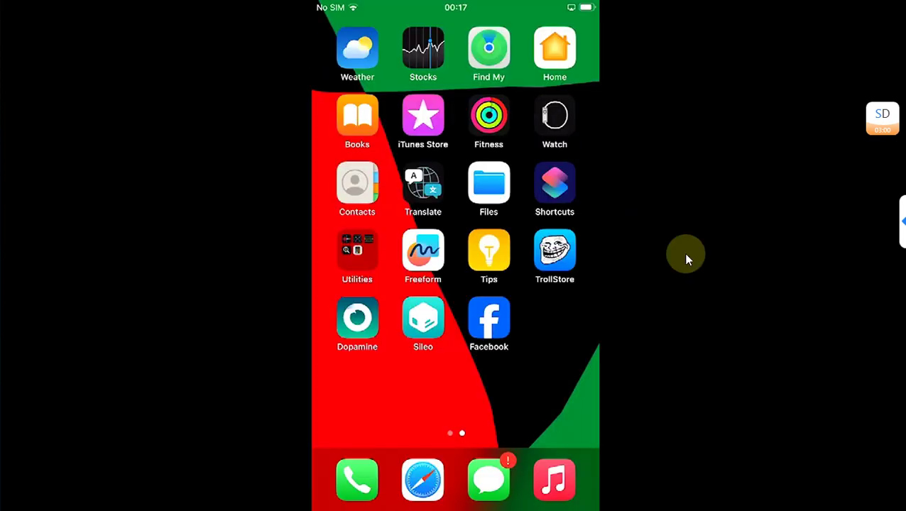